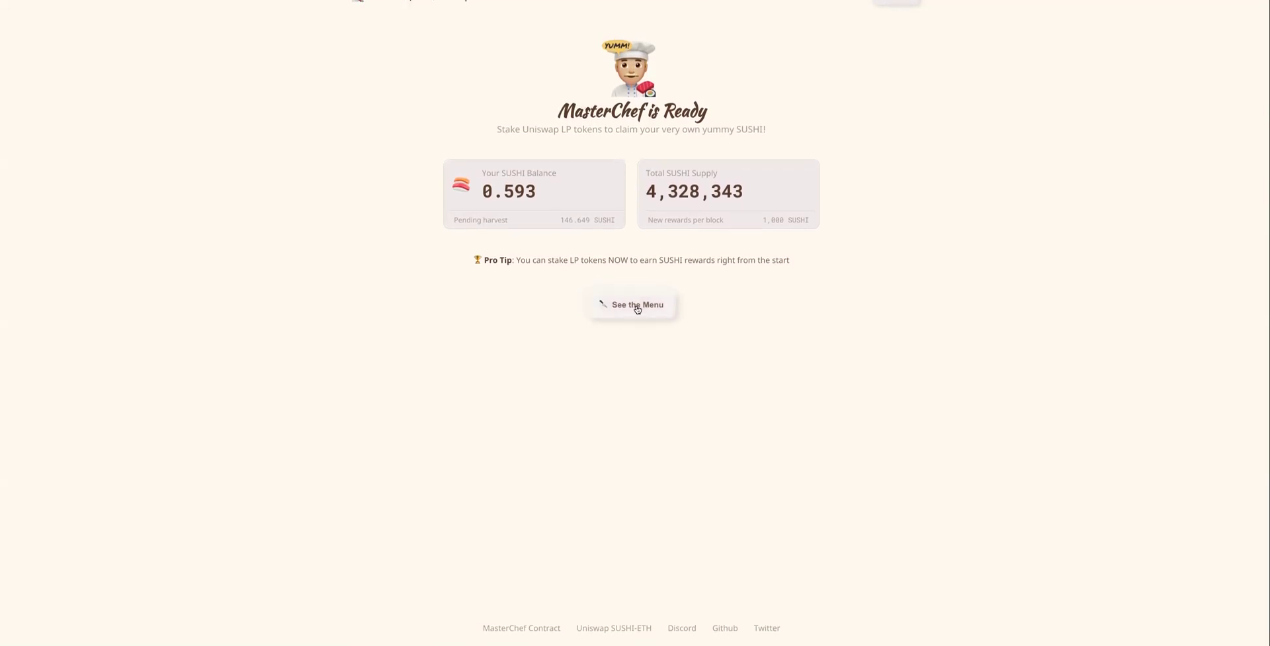
From the farm menu, look over the Aave Boar and Synthetic Snake farm pages
left_click(614, 303)
scroll(613, 301, "down", 7)
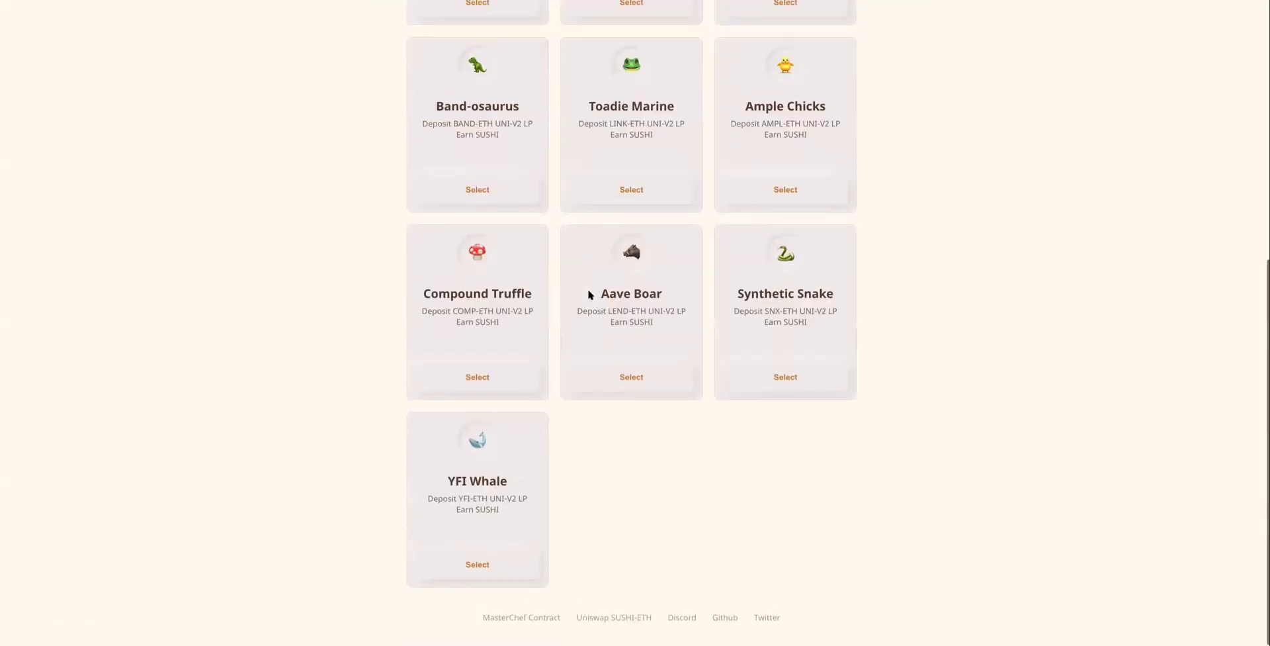
left_click(613, 392)
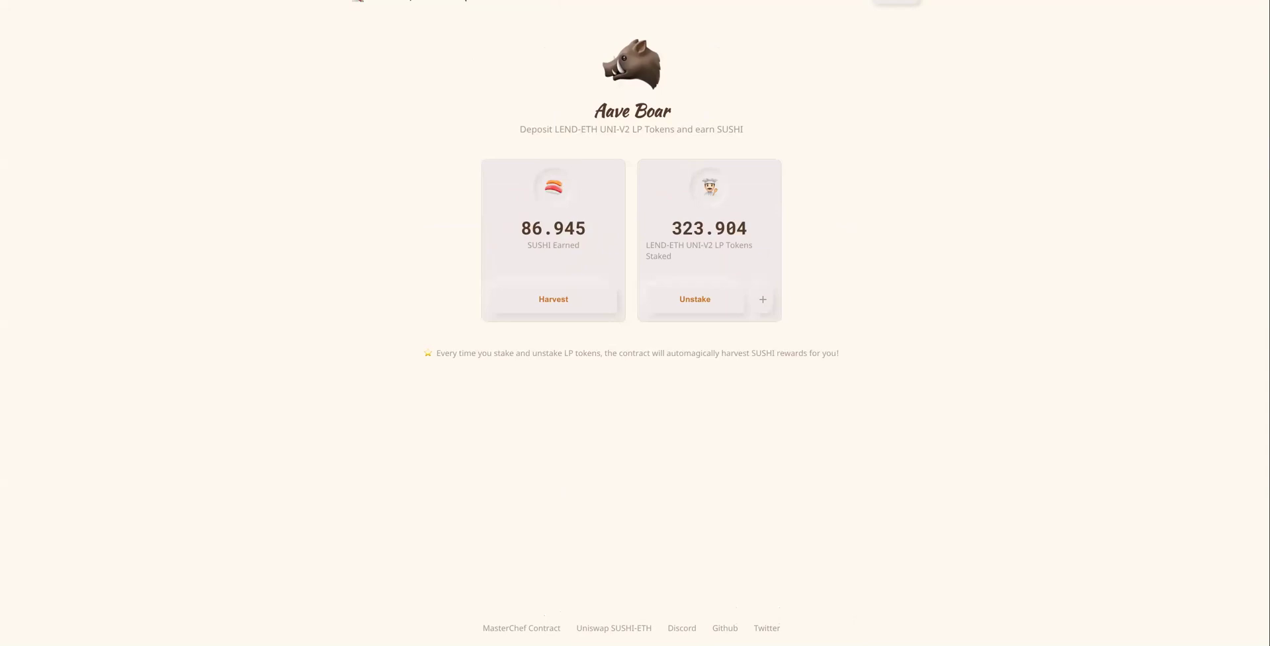
key("alt+Left")
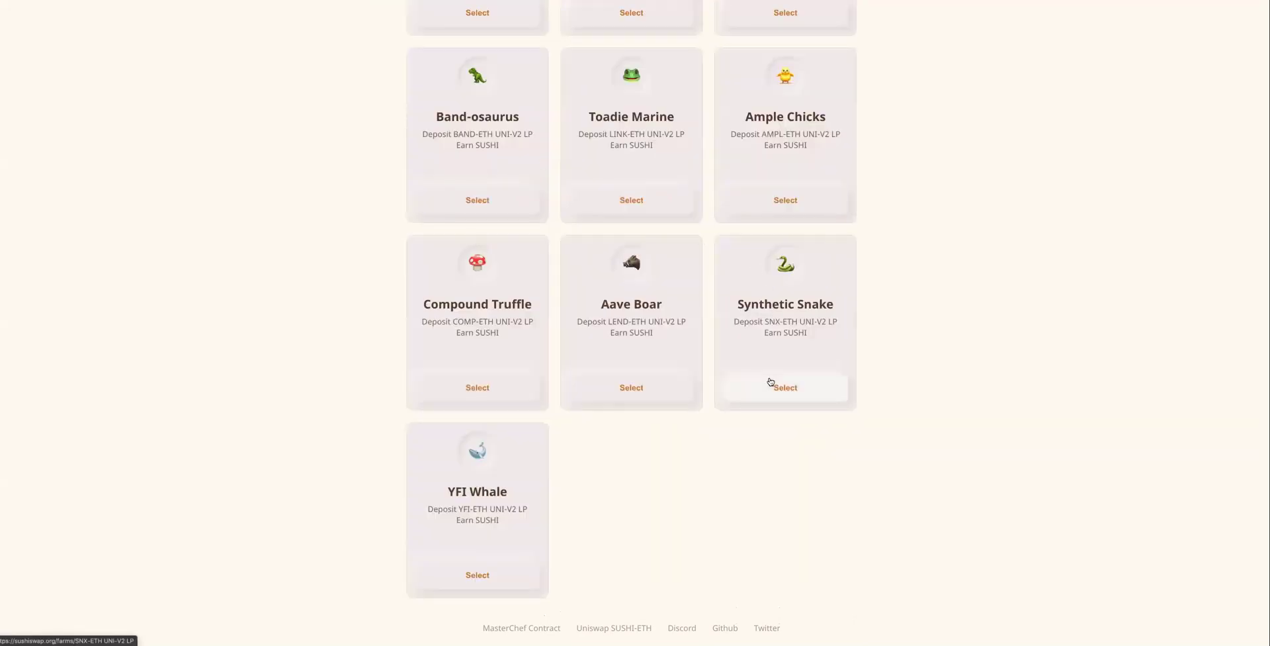
left_click(769, 383)
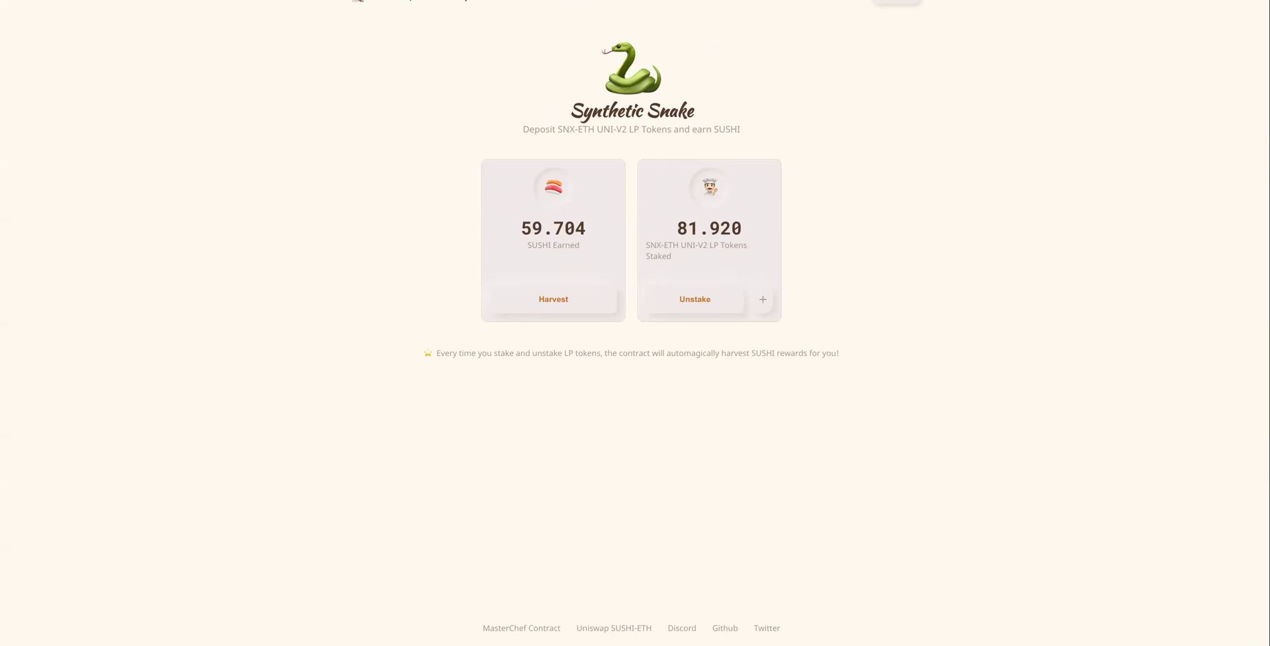
key("alt+Left")
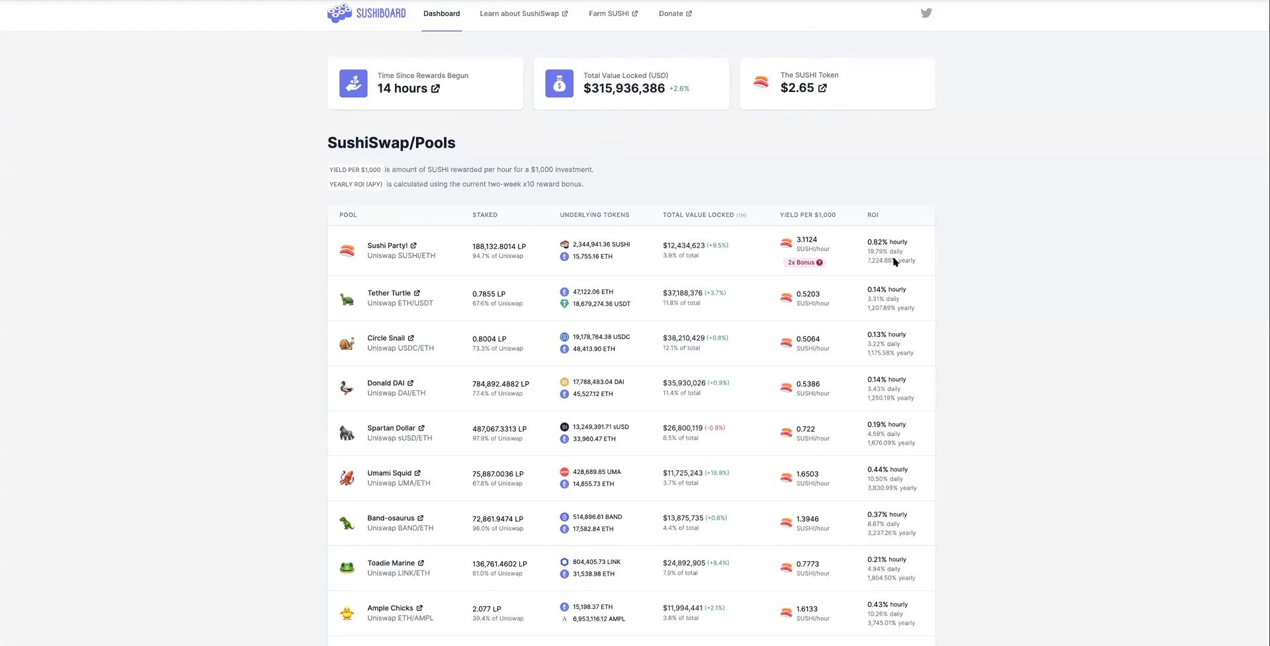
scroll(893, 262, "down", 2)
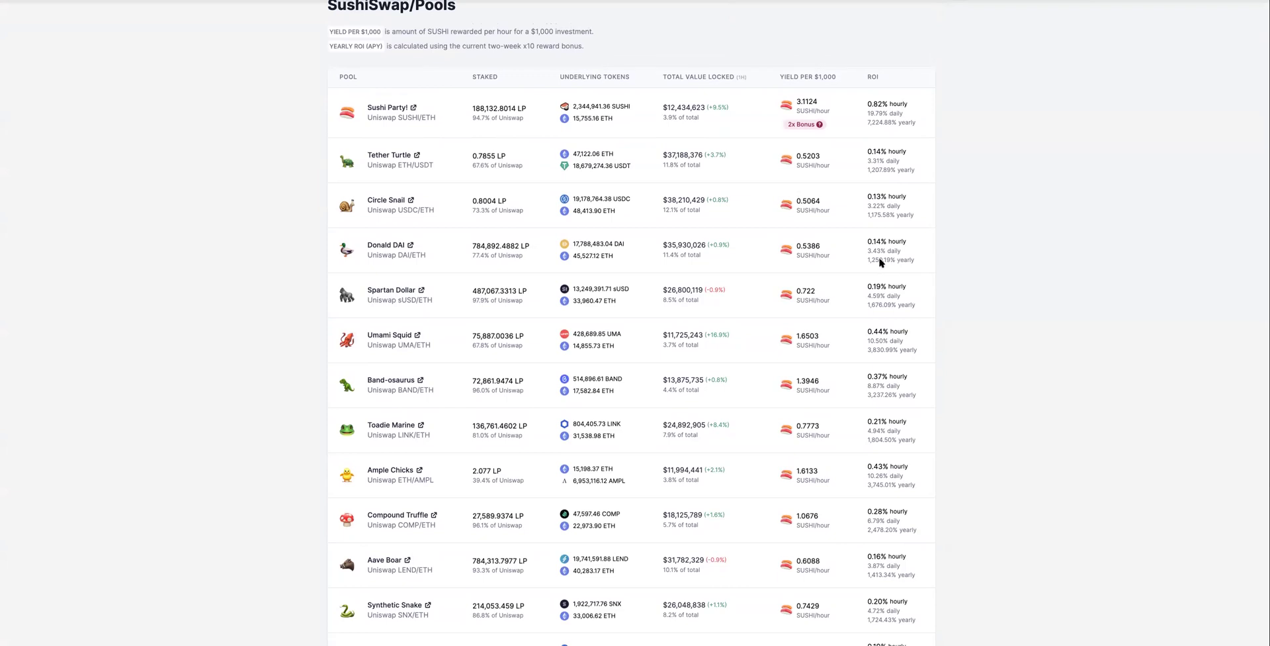
scroll(713, 264, "down", 1)
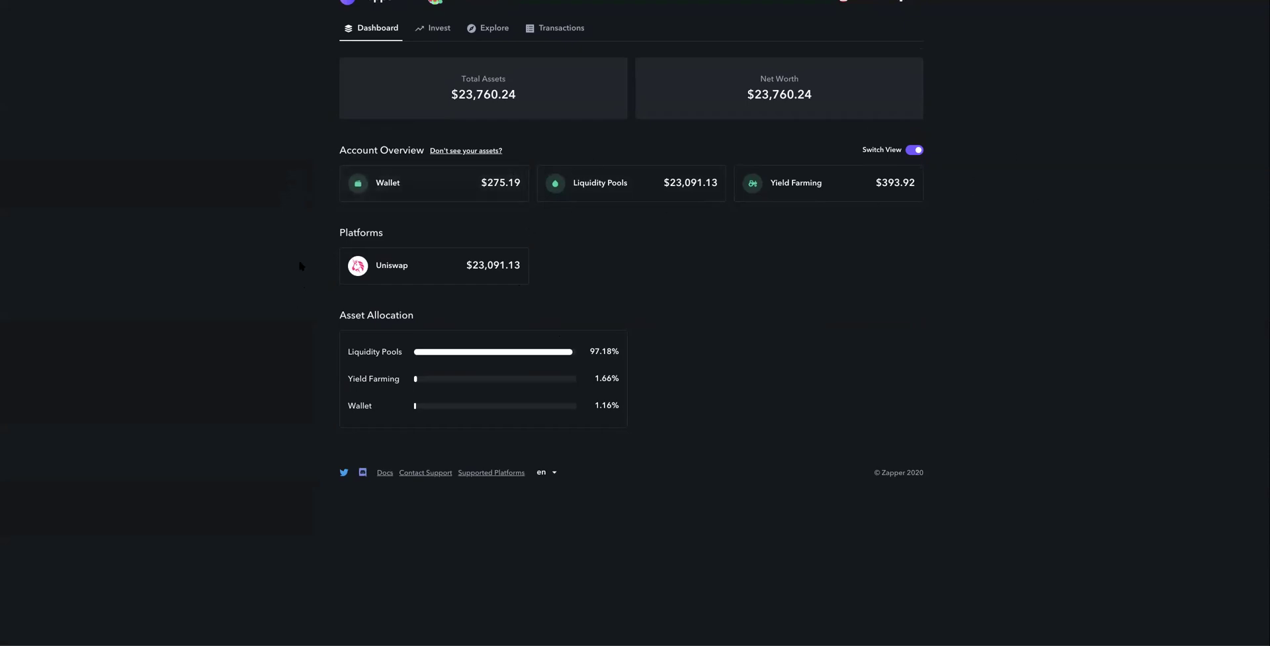
Check the LP token pairs of the Toadie Marine and Band-osaurus farms by highlighting them
left_click(438, 29)
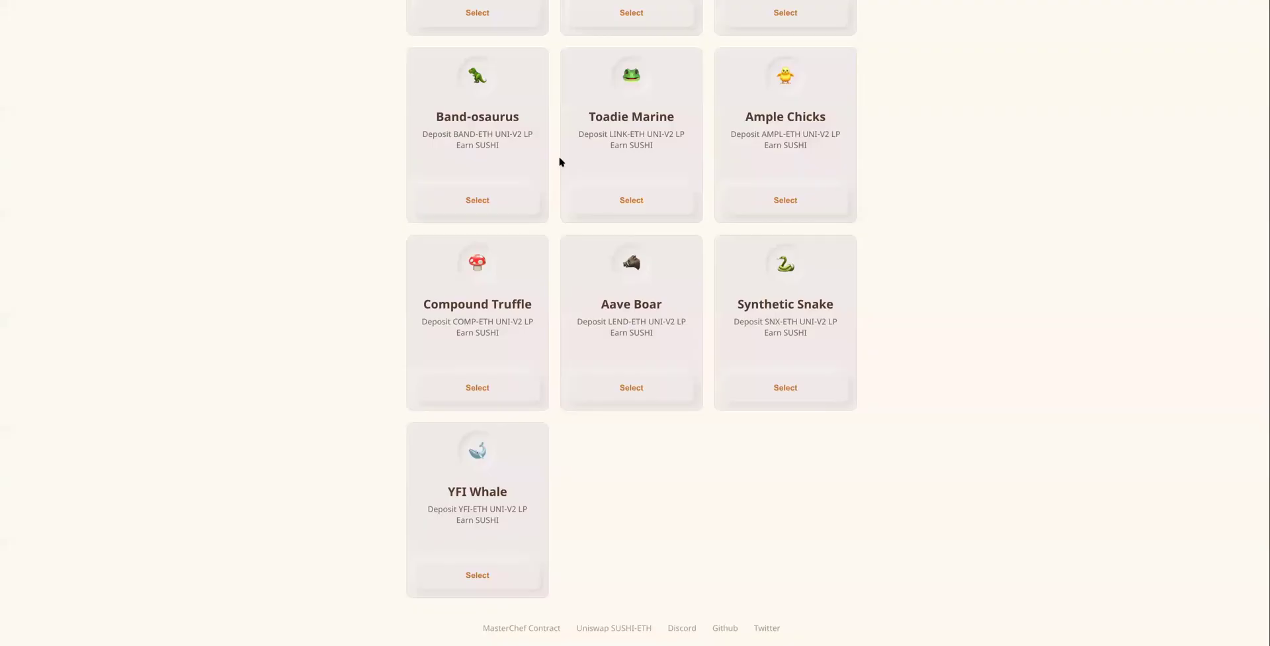
scroll(559, 162, "up", 1)
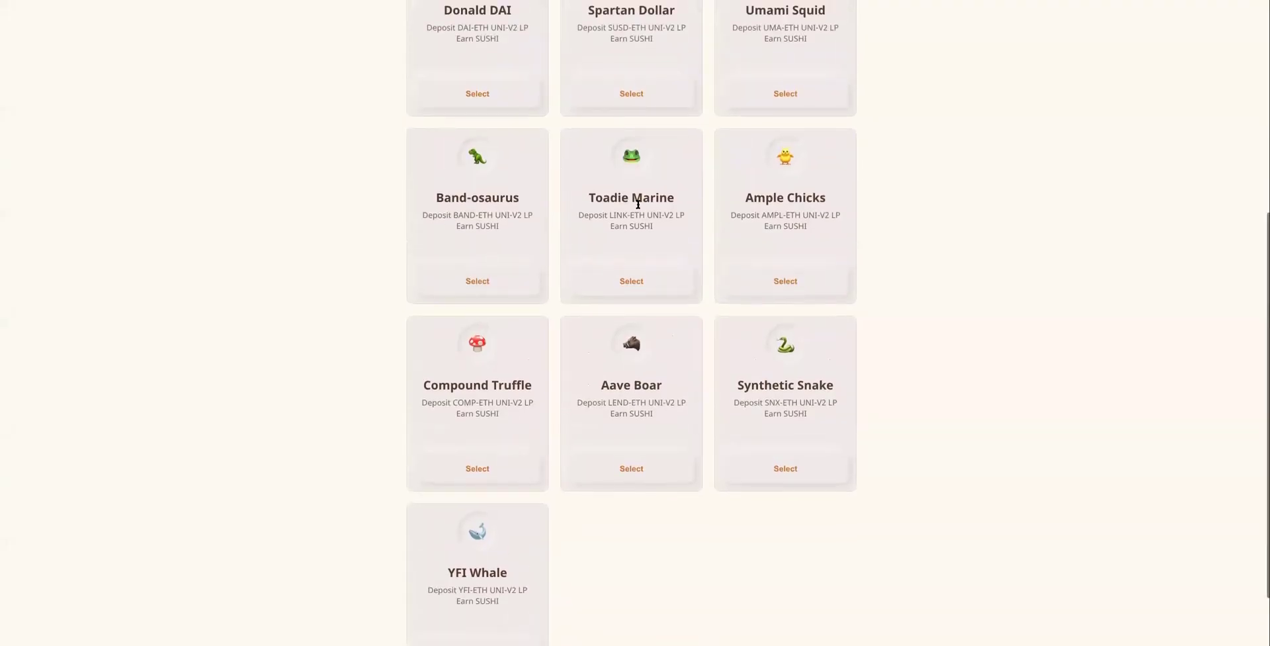
left_click_drag(609, 215, 664, 215)
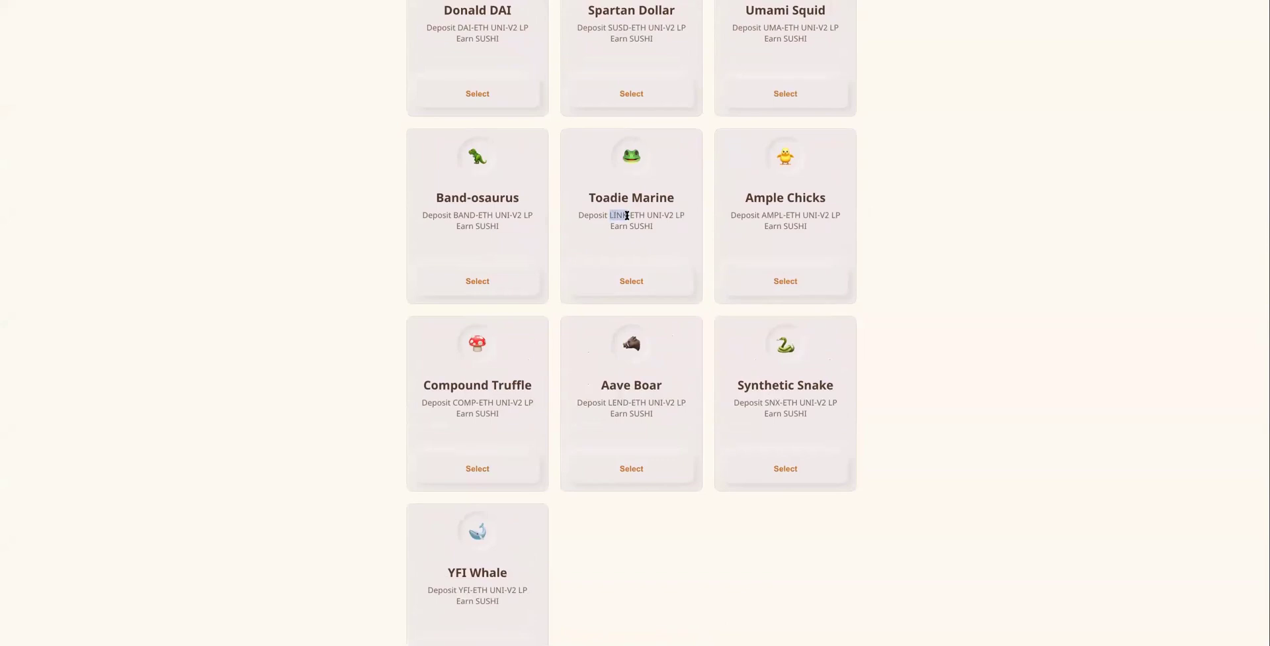
left_click(664, 231)
left_click_drag(475, 215, 490, 220)
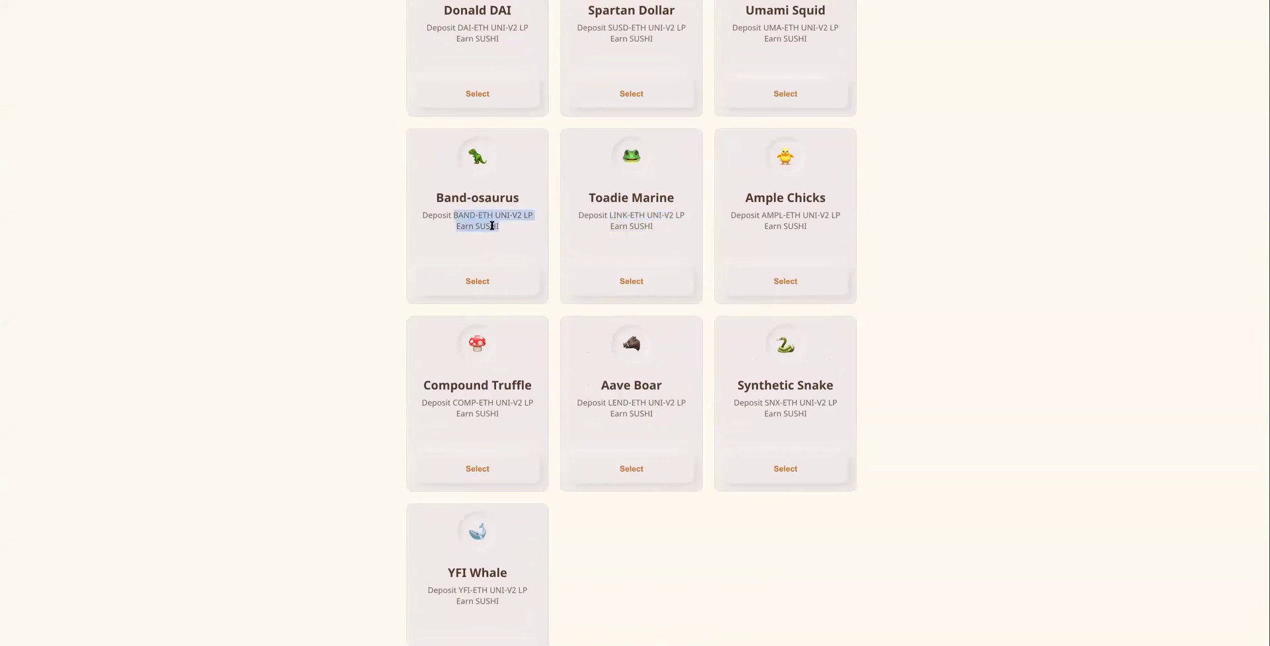
left_click(490, 221)
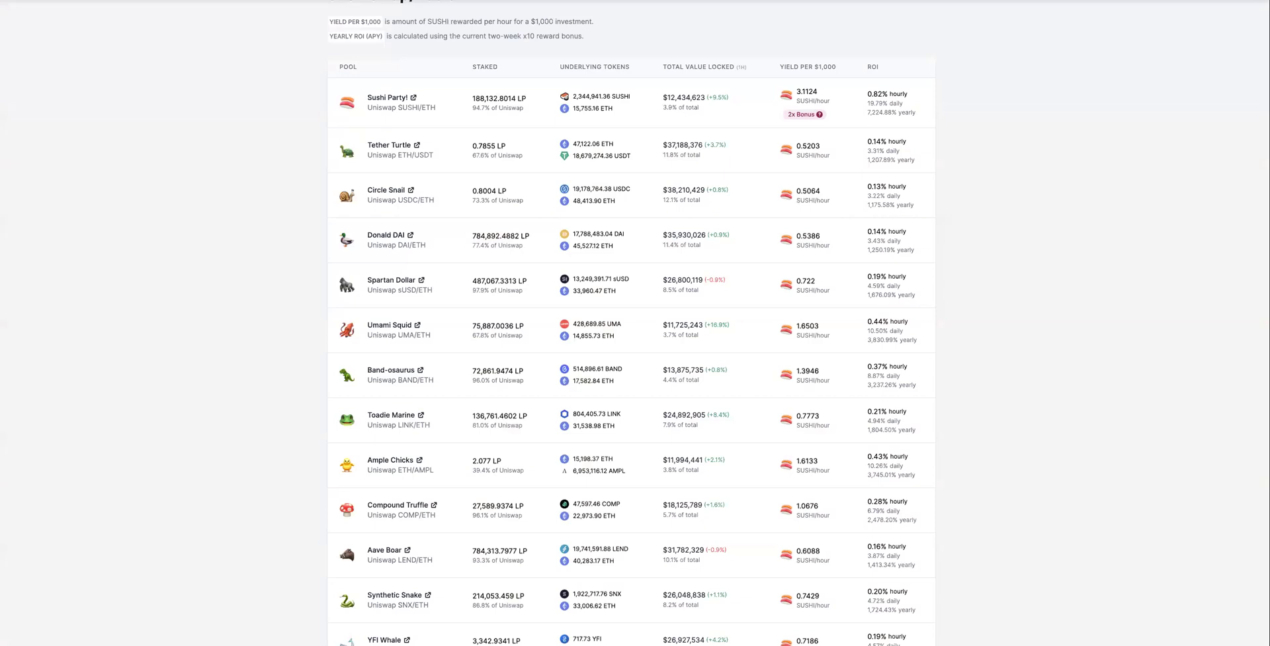
Scroll through the SushiBoard pool yields, highlighting Toadie Marine's LINK/ETH pair along the way
scroll(526, 89, "up", 3)
scroll(527, 89, "down", 2)
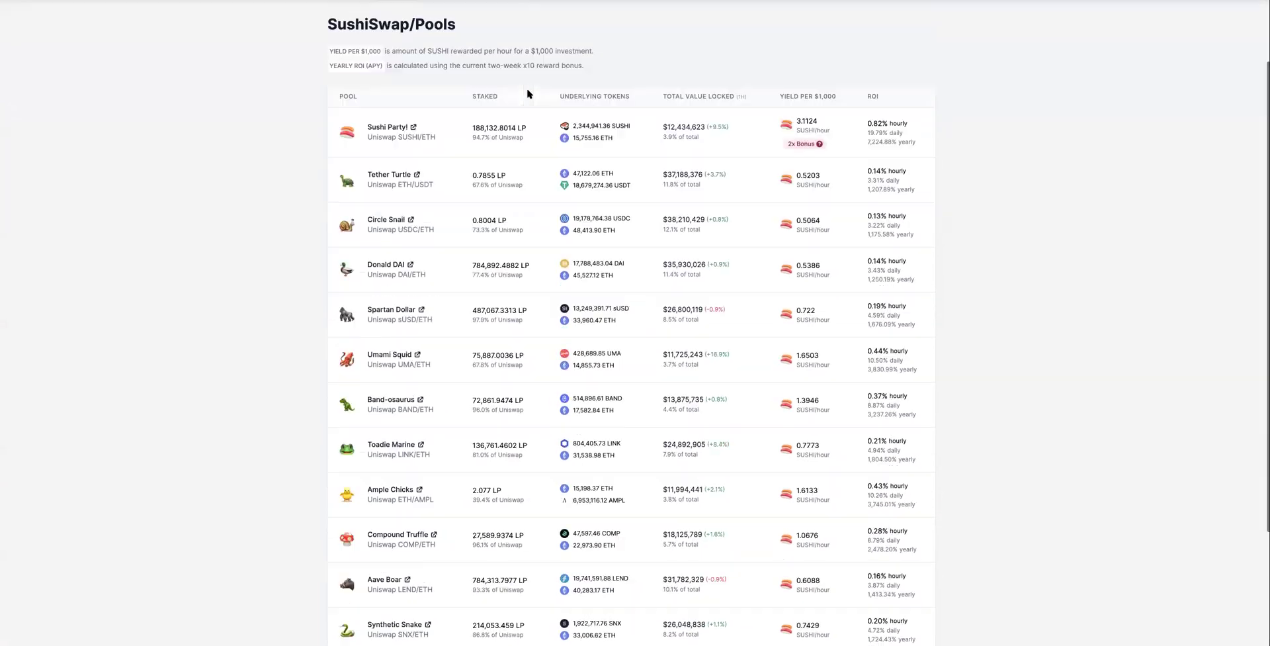
scroll(528, 93, "down", 1)
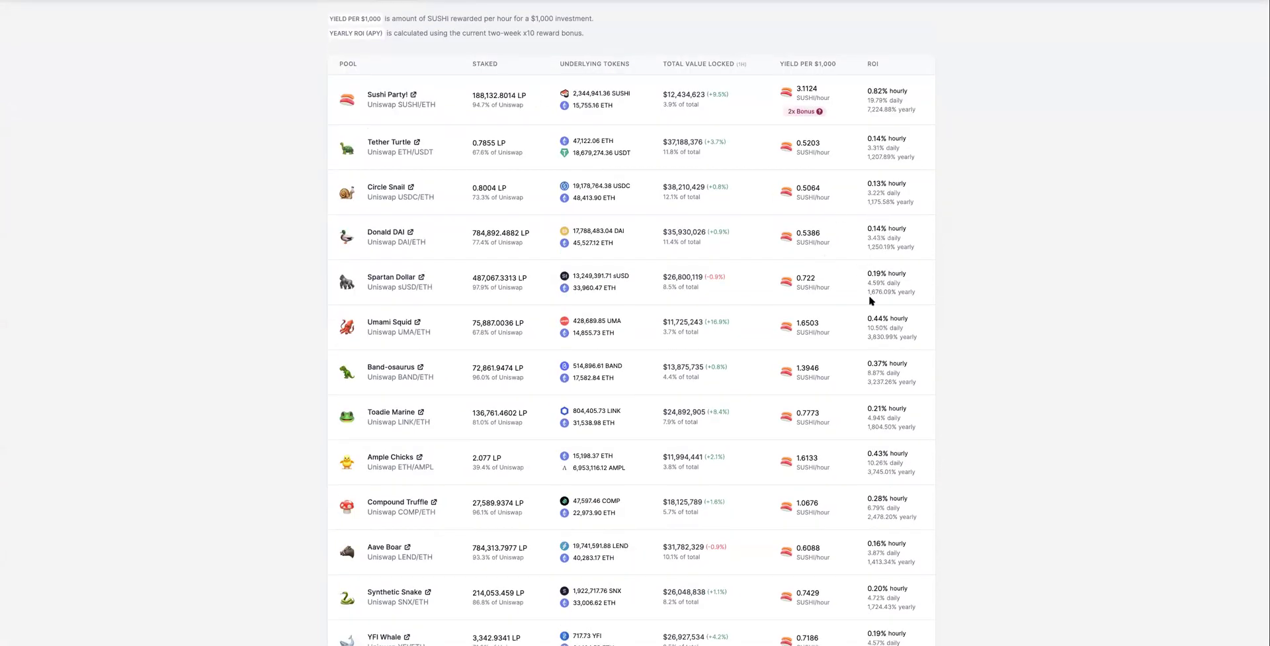
scroll(876, 429, "down", 4)
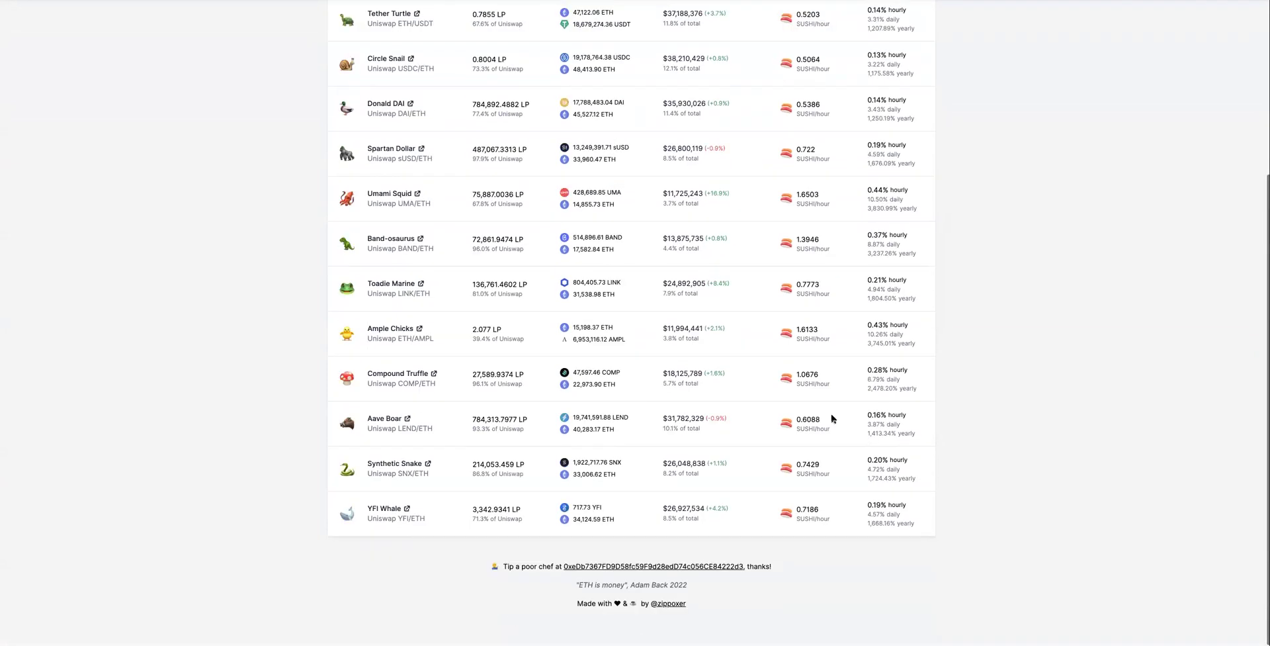
double_click(404, 294)
left_click_drag(404, 294, 423, 294)
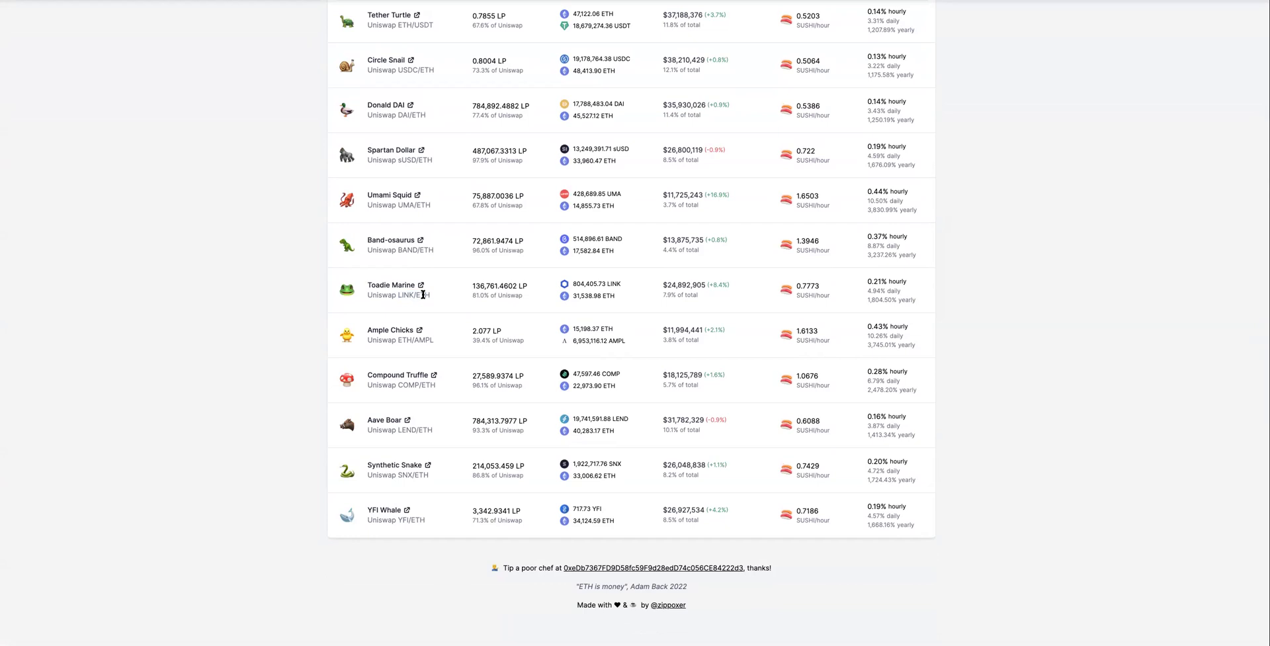
scroll(422, 294, "up", 5)
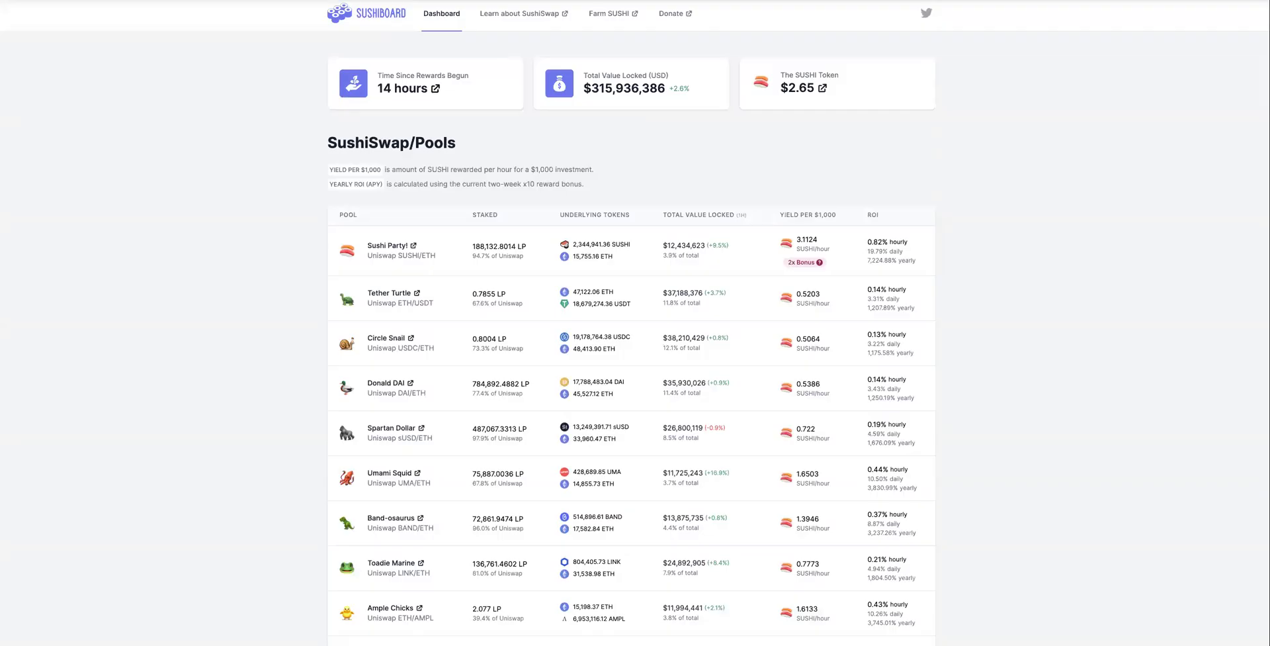
scroll(427, 321, "down", 2)
scroll(426, 321, "down", 2)
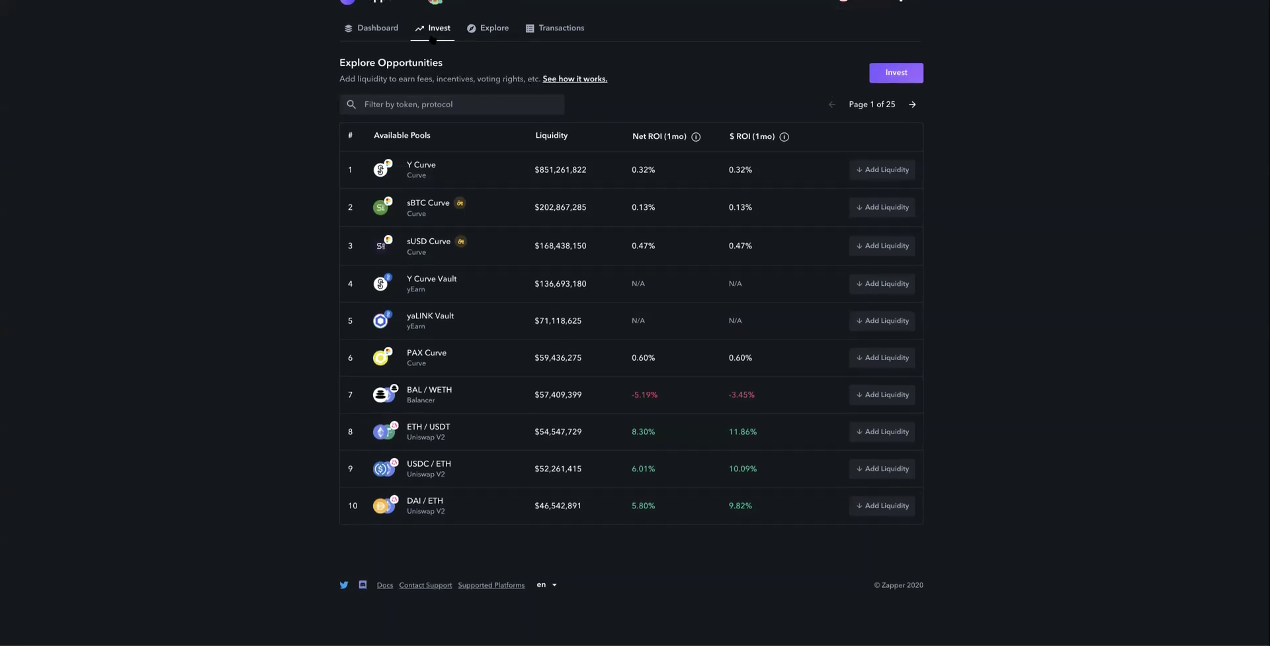
Filter Zapper's investment pools by 'comp' so the COMP / ETH Uniswap V2 pool appears
left_click(394, 103)
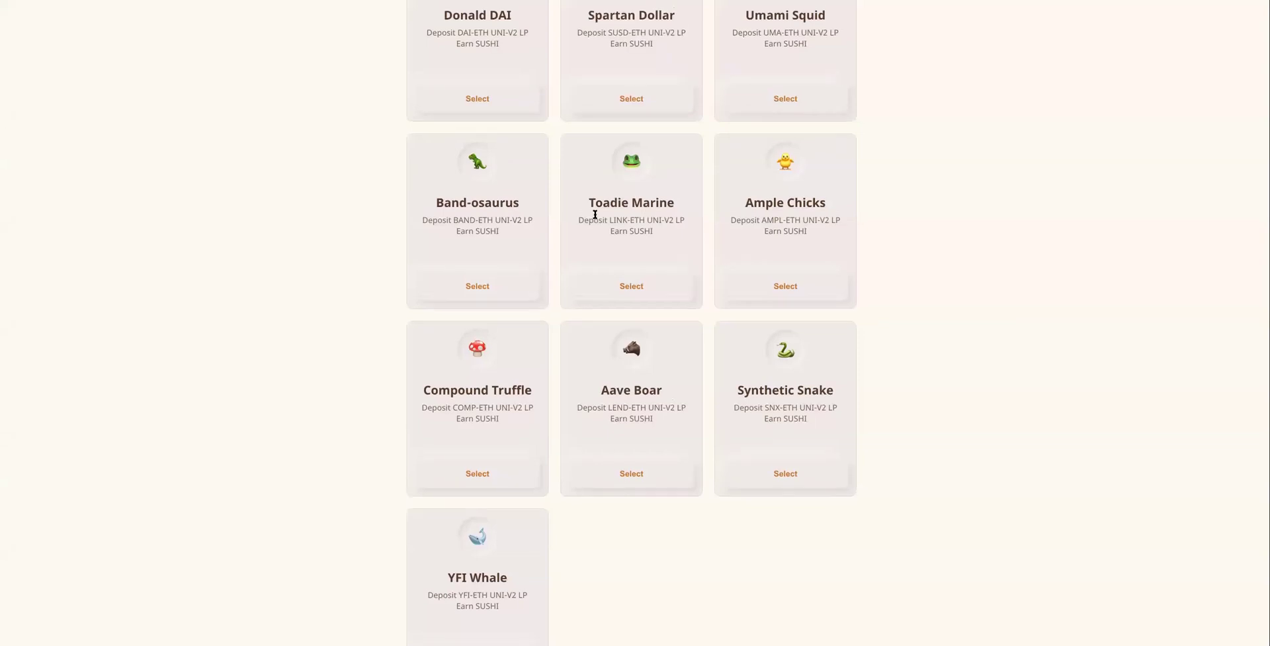
scroll(594, 214, "up", 3)
scroll(595, 214, "up", 3)
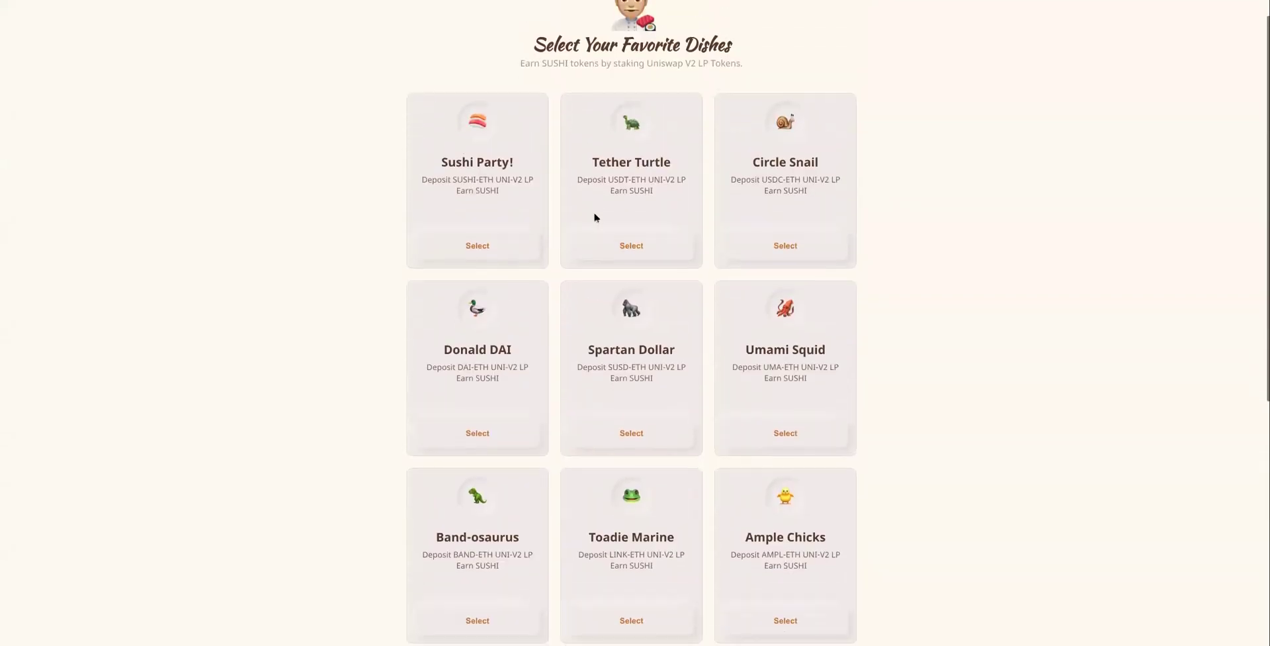
scroll(595, 214, "down", 5)
scroll(594, 213, "down", 3)
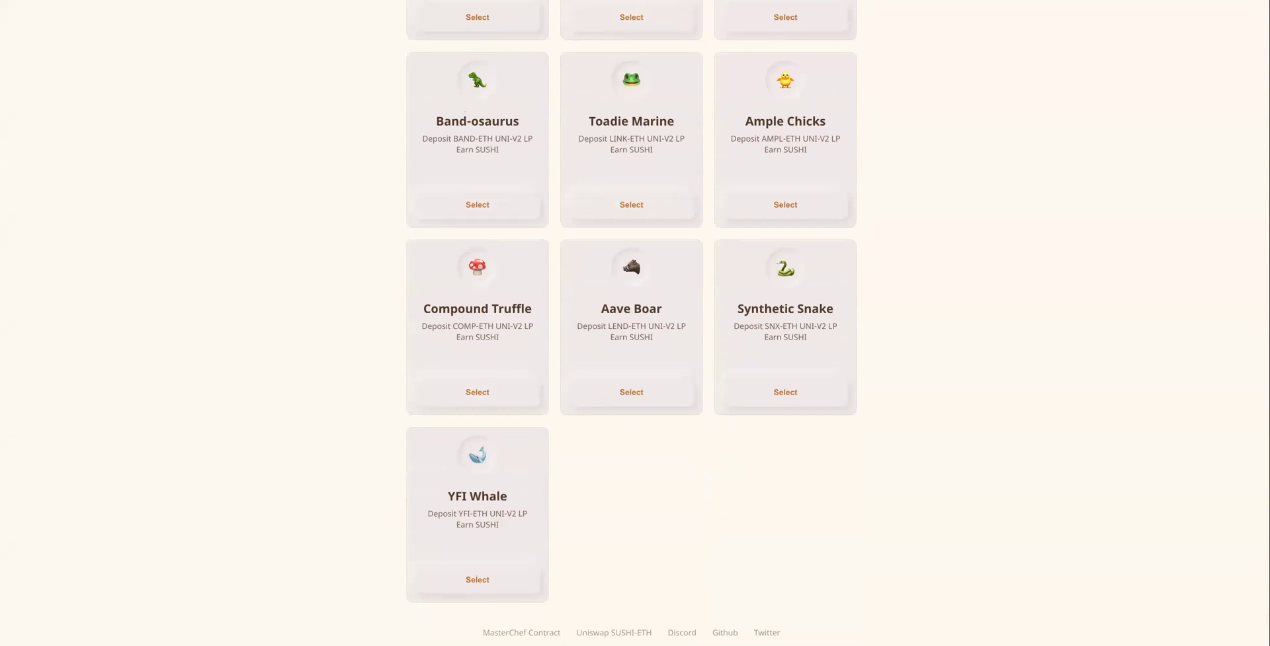
type("CIM")
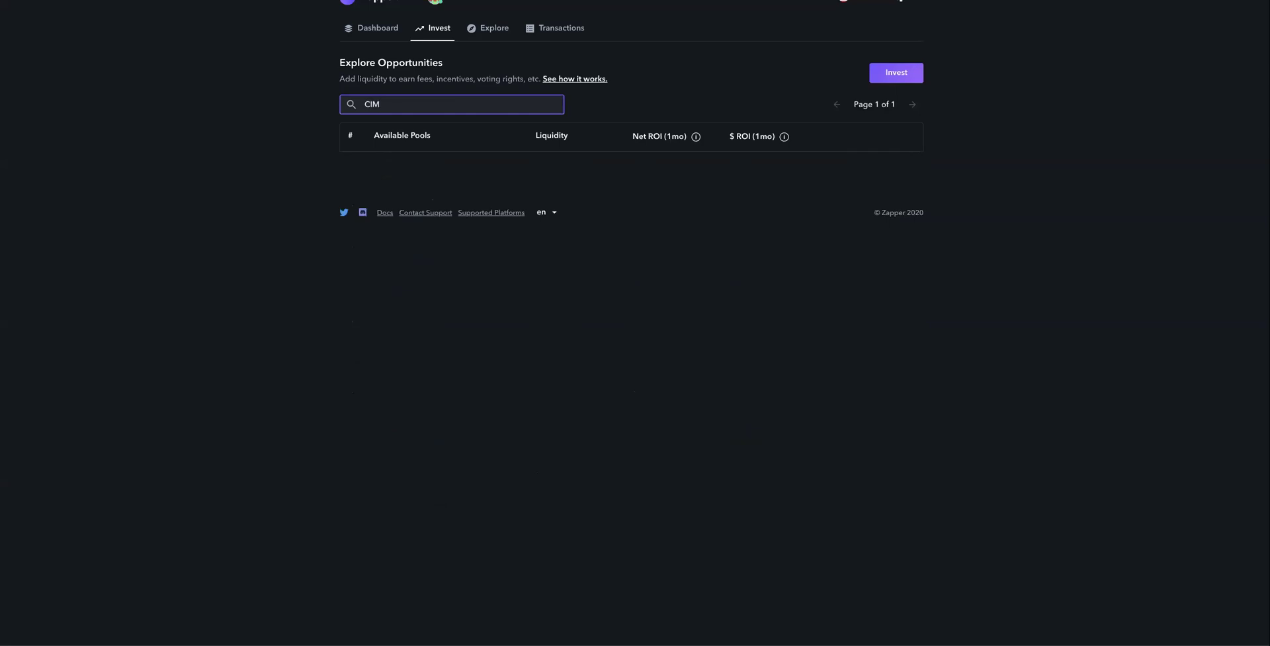
key("BackSpace")
key("BackSpace")
type("OMP")
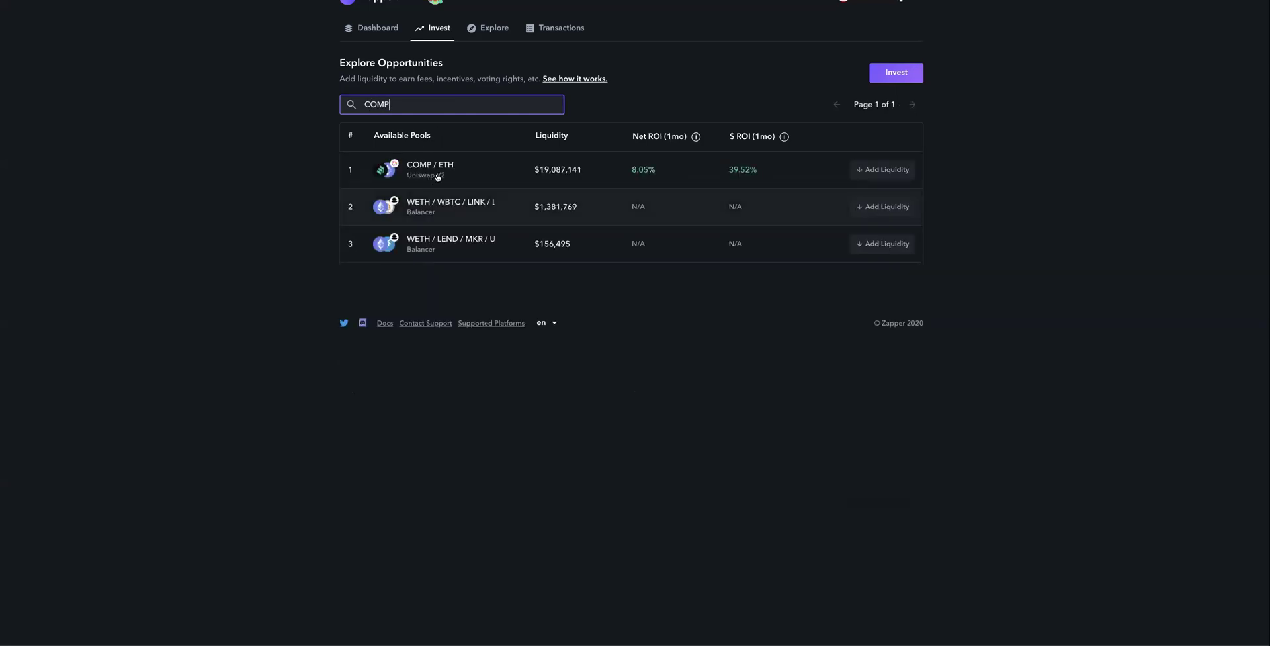
key("BackSpace")
key("BackSpace")
key("BackSpace")
type("comp")
Start adding liquidity to COMP / ETH using the full 0.6907 ETH balance
left_click(880, 170)
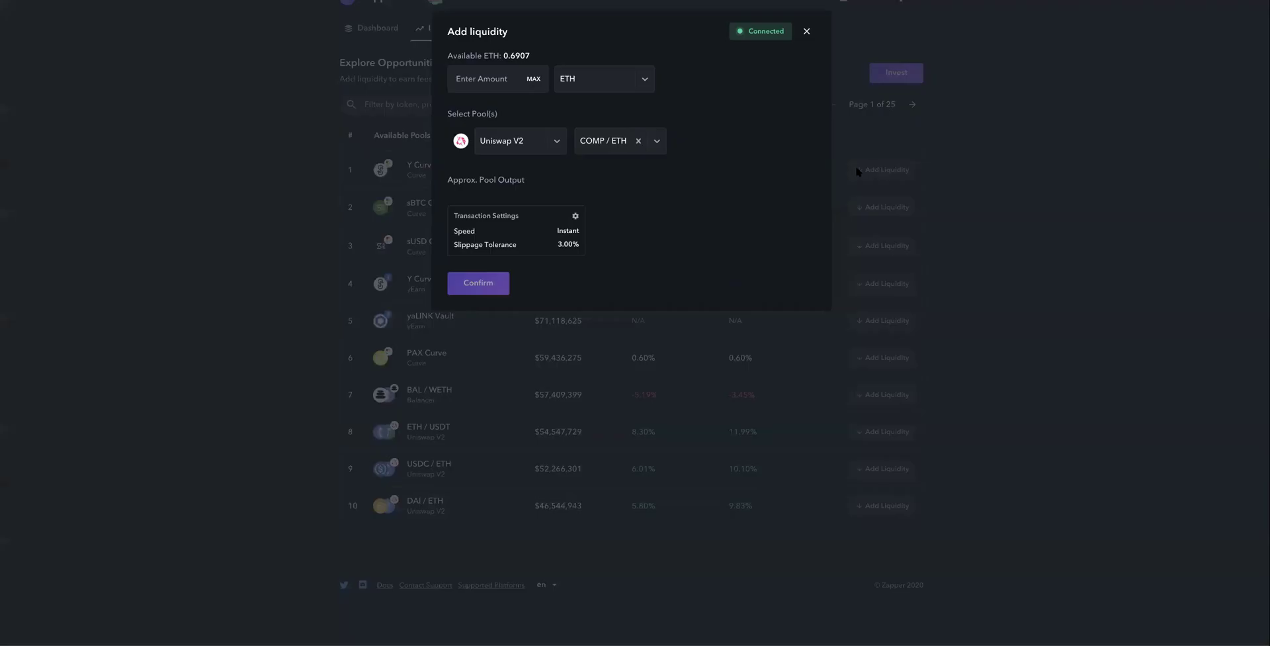
left_click(571, 84)
left_click(580, 86)
left_click(580, 86)
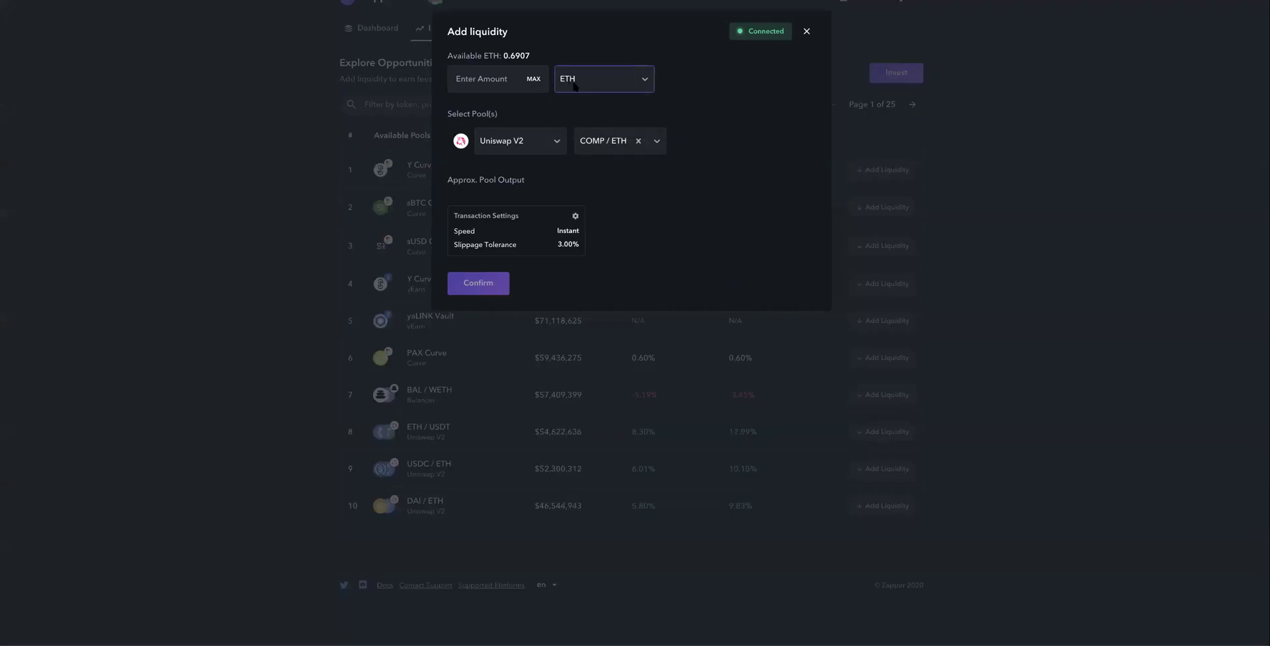
left_click(529, 89)
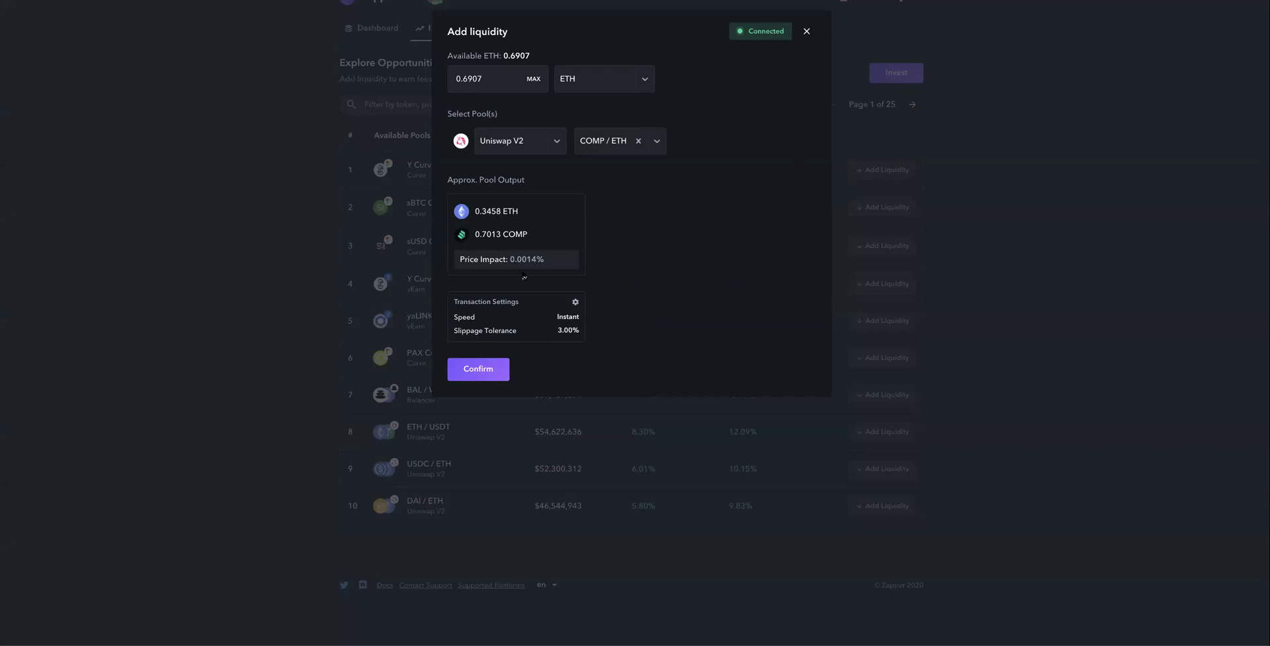
Review slippage and gas settings, submit the deposit, and compare MetaMask gas fee options
left_click(574, 302)
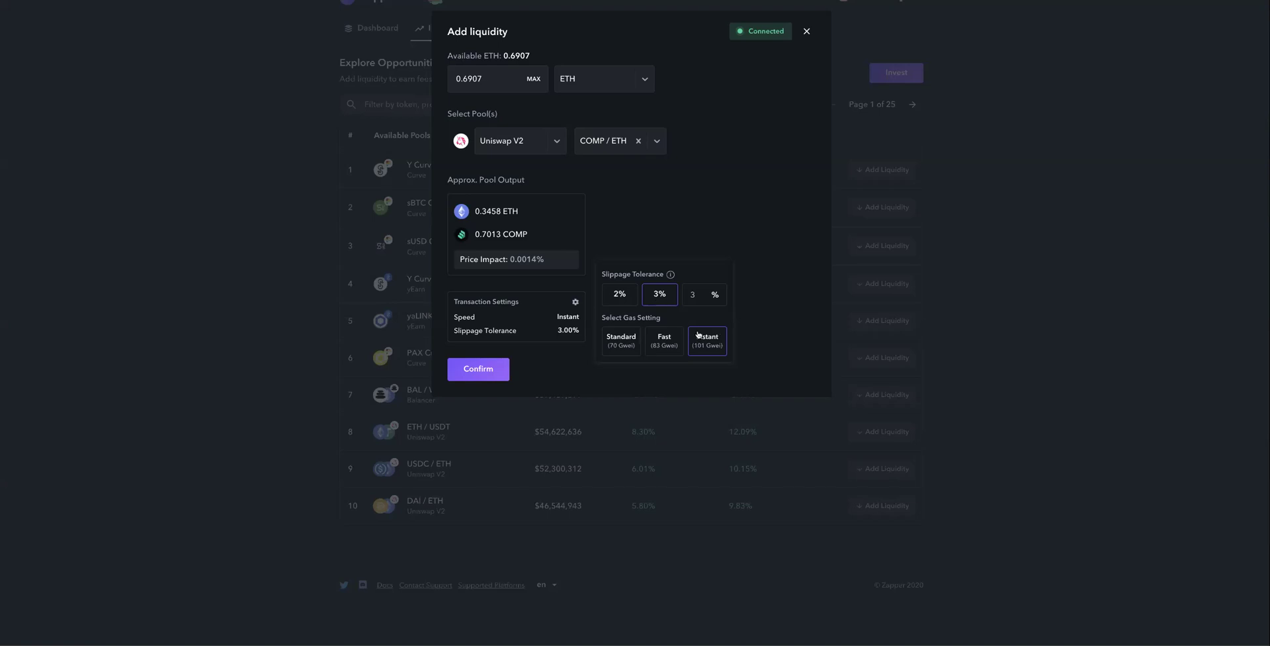
left_click(501, 366)
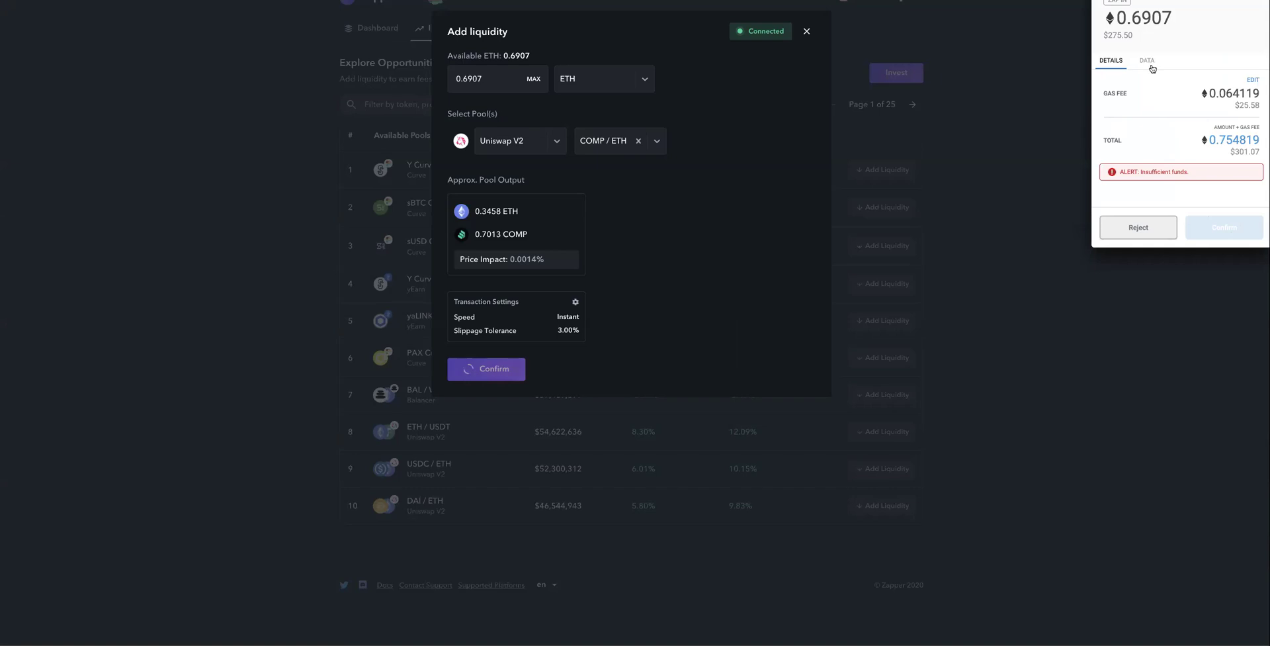
left_click(1249, 81)
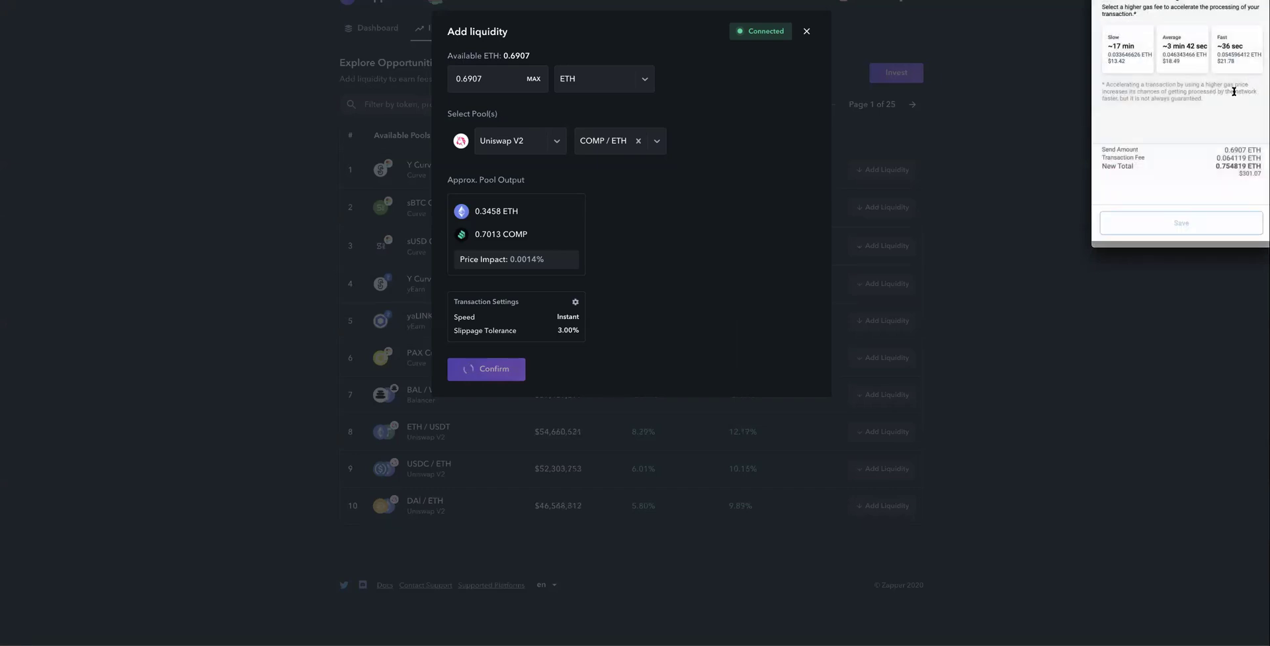
left_click(1181, 46)
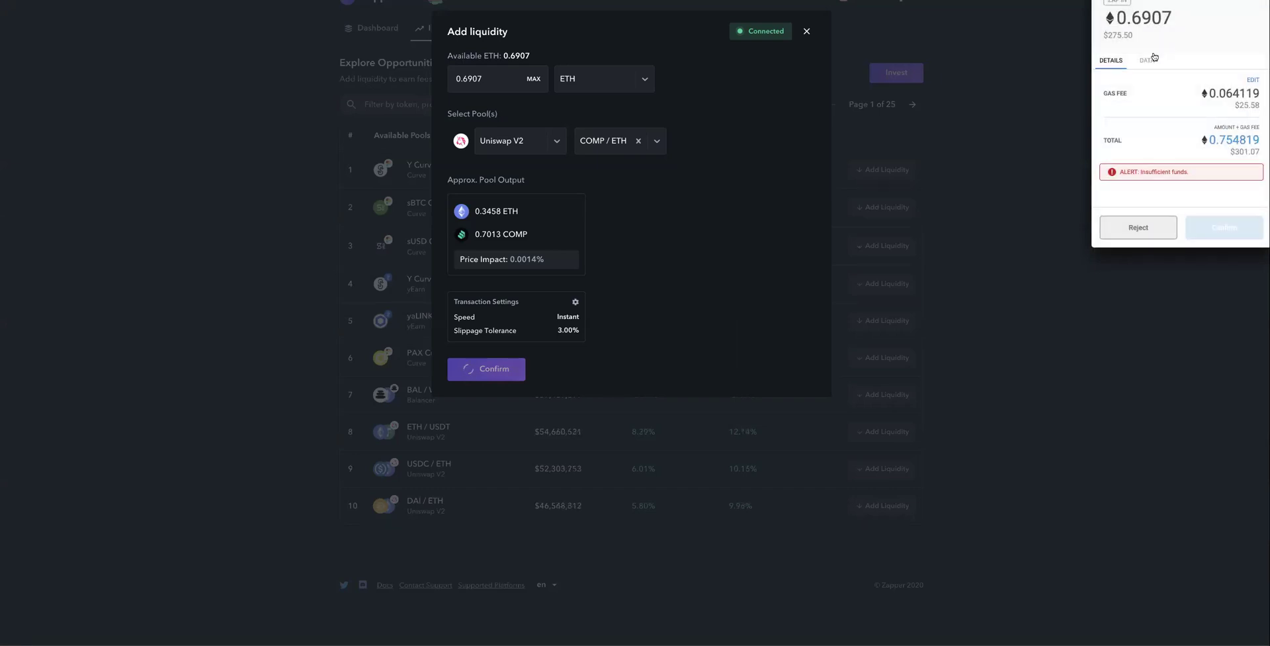
Reject the unaffordable deposit, retry with 0.4000 ETH, then reject that wallet request too
left_click(1131, 228)
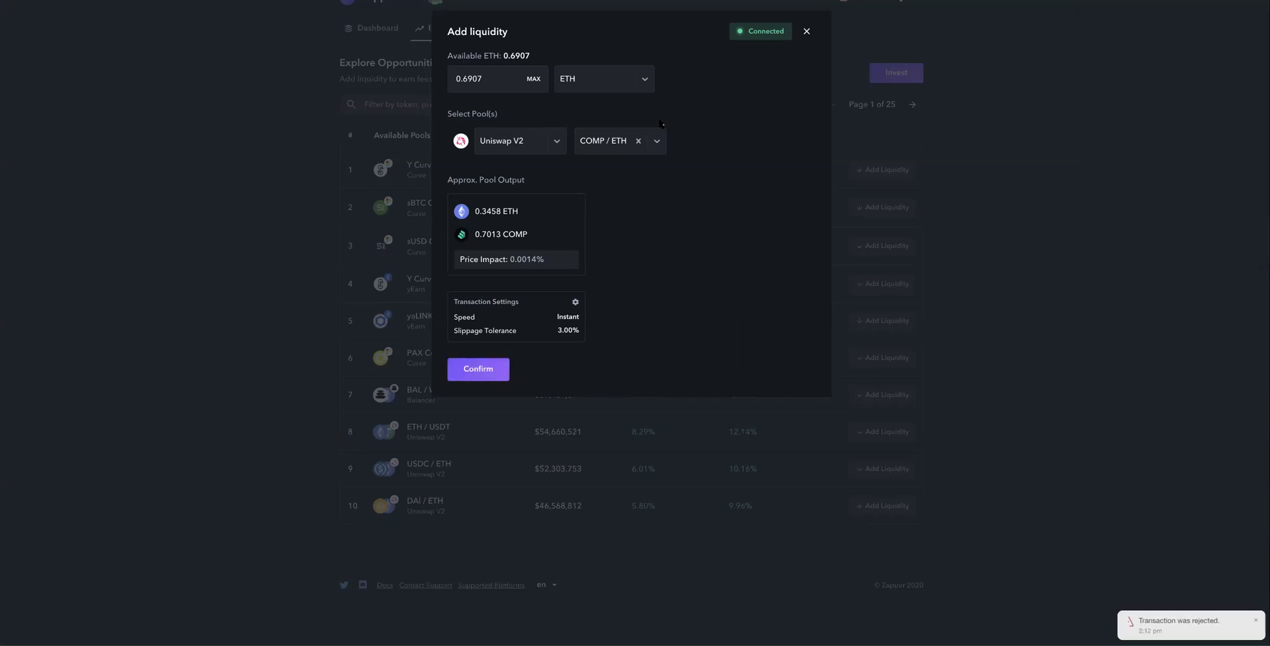
left_click(481, 87)
left_click_drag(481, 86, 467, 80)
type("400")
key("BackSpace")
key("BackSpace")
key("BackSpace")
type("4")
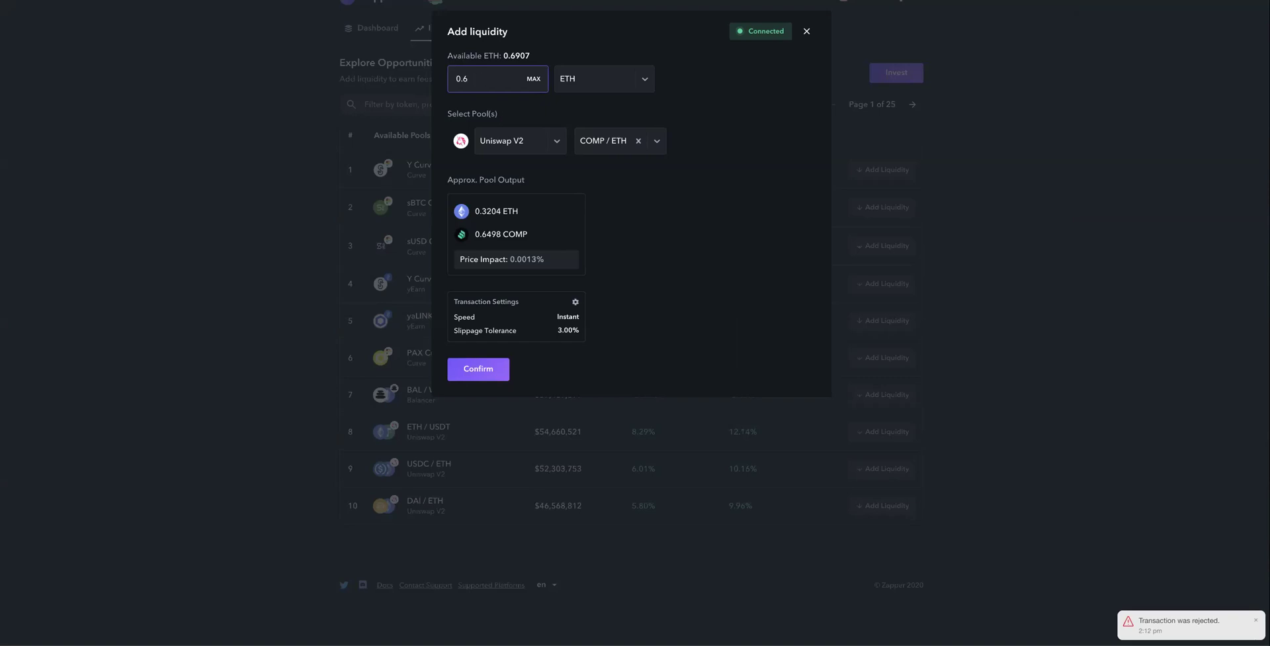
type("000")
left_click(480, 368)
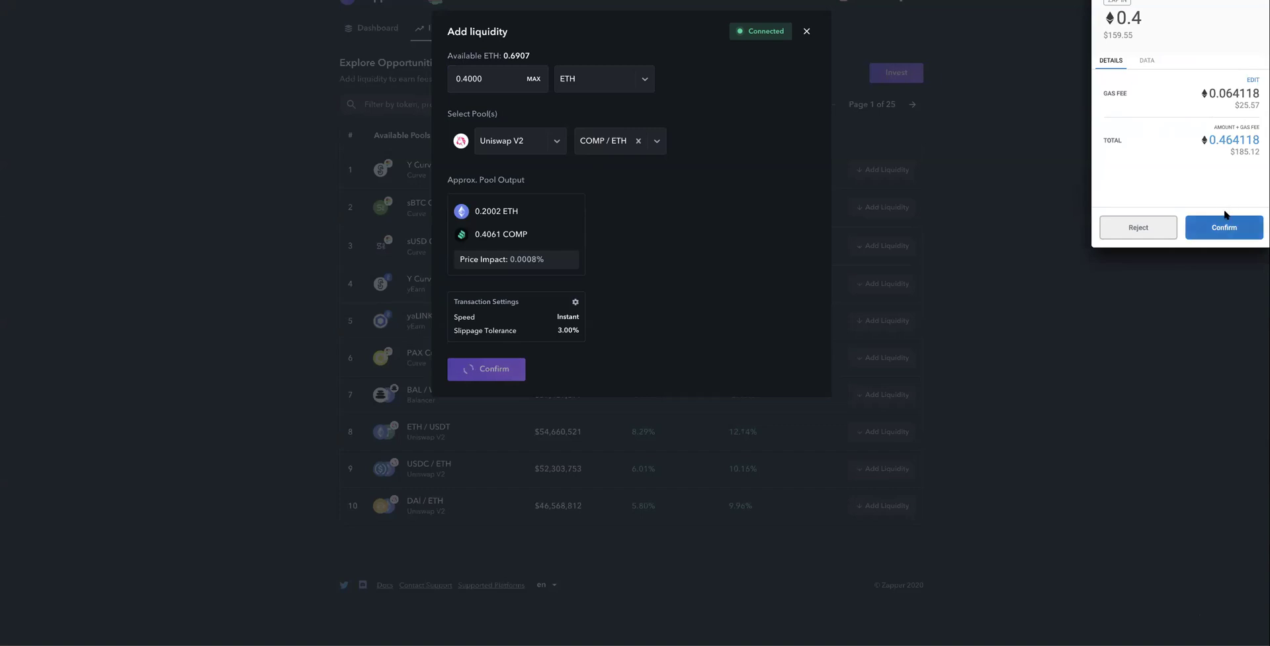
left_click(1153, 227)
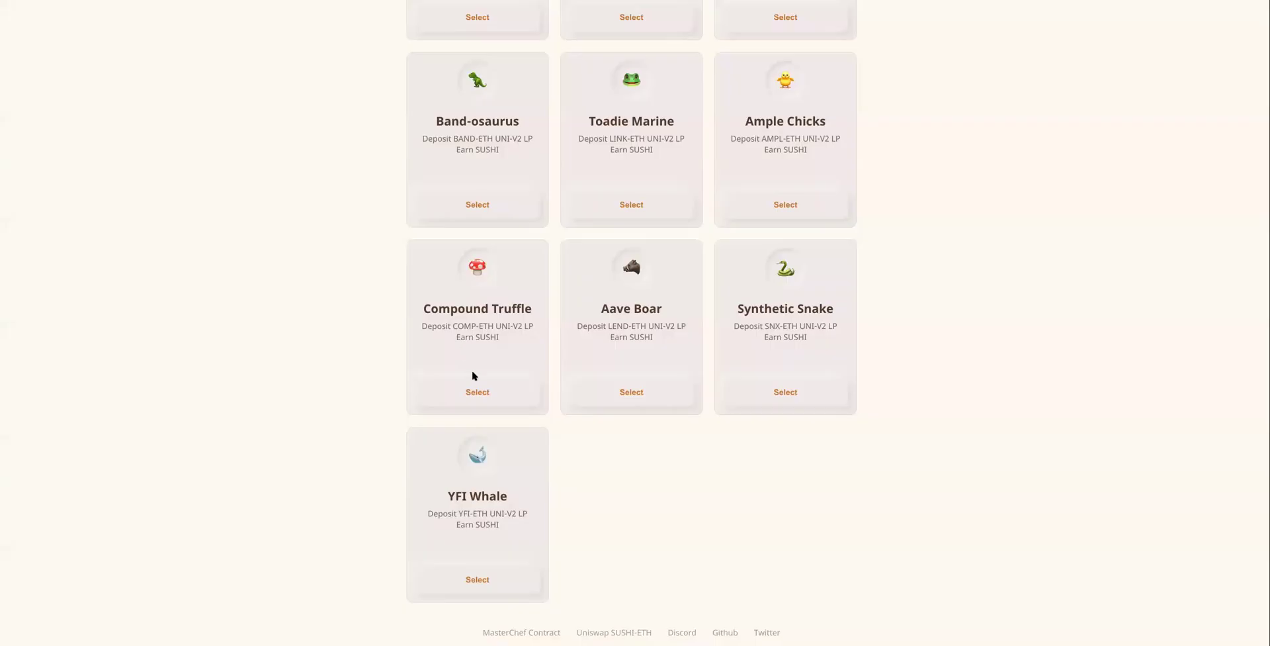
Note the COMP-ETH UNI-V2 LP token on the Compound Truffle card and open that farm
left_click_drag(454, 325, 529, 323)
left_click_drag(534, 328, 467, 321)
left_click(468, 322)
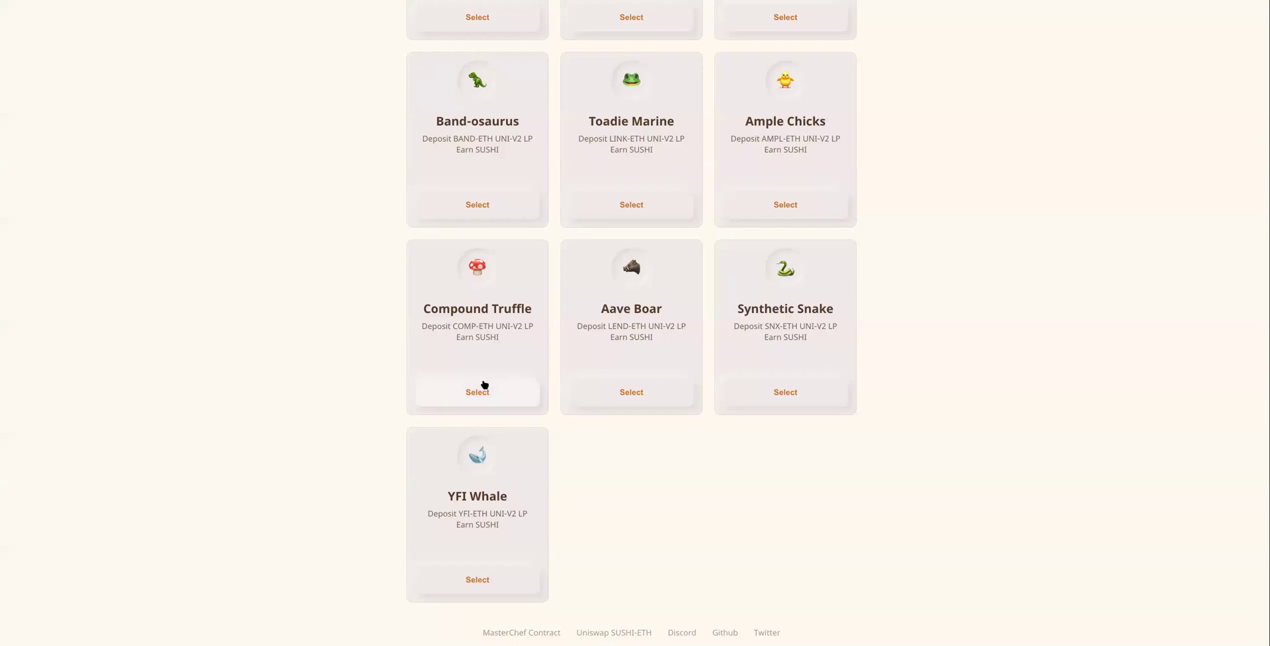
left_click(482, 385)
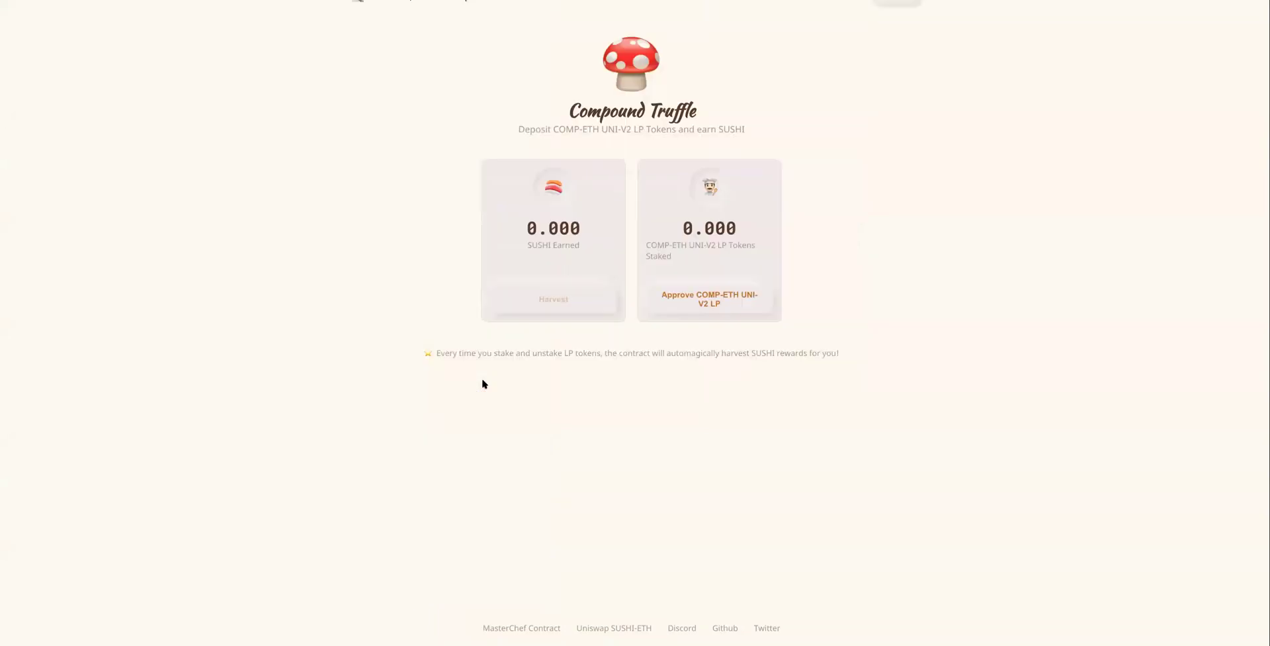
Request and then reject the COMP-ETH LP approval, and open the Aave Boar farm
left_click(704, 297)
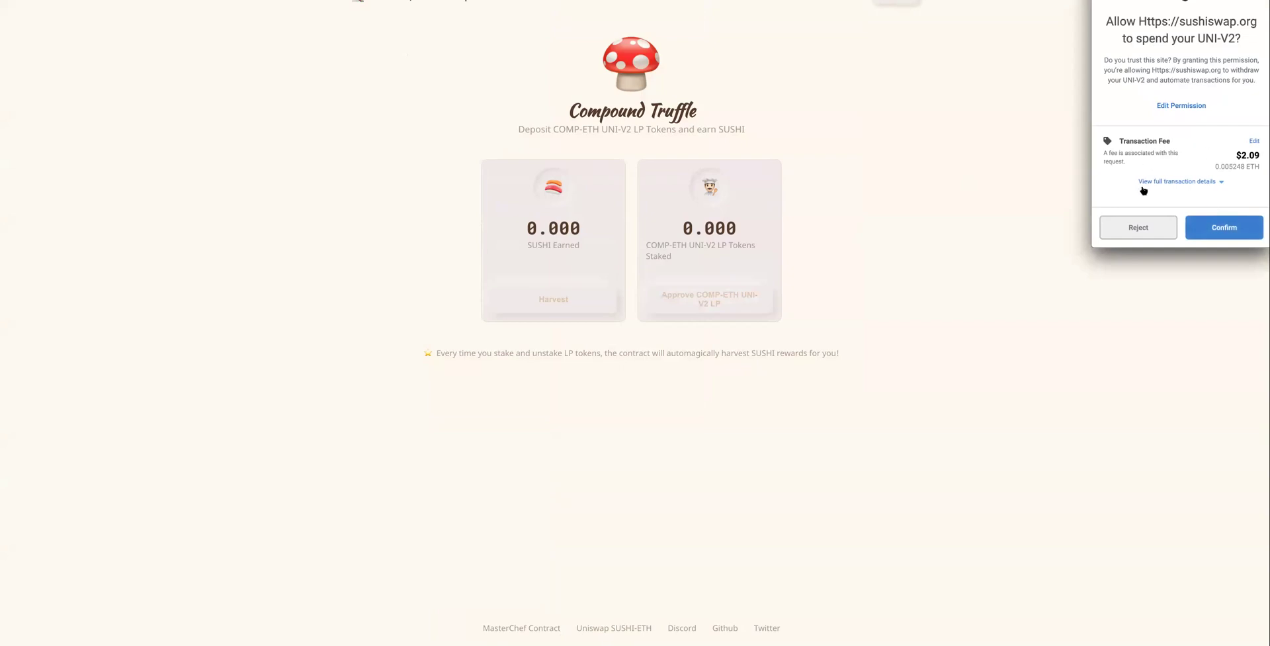
left_click(1137, 228)
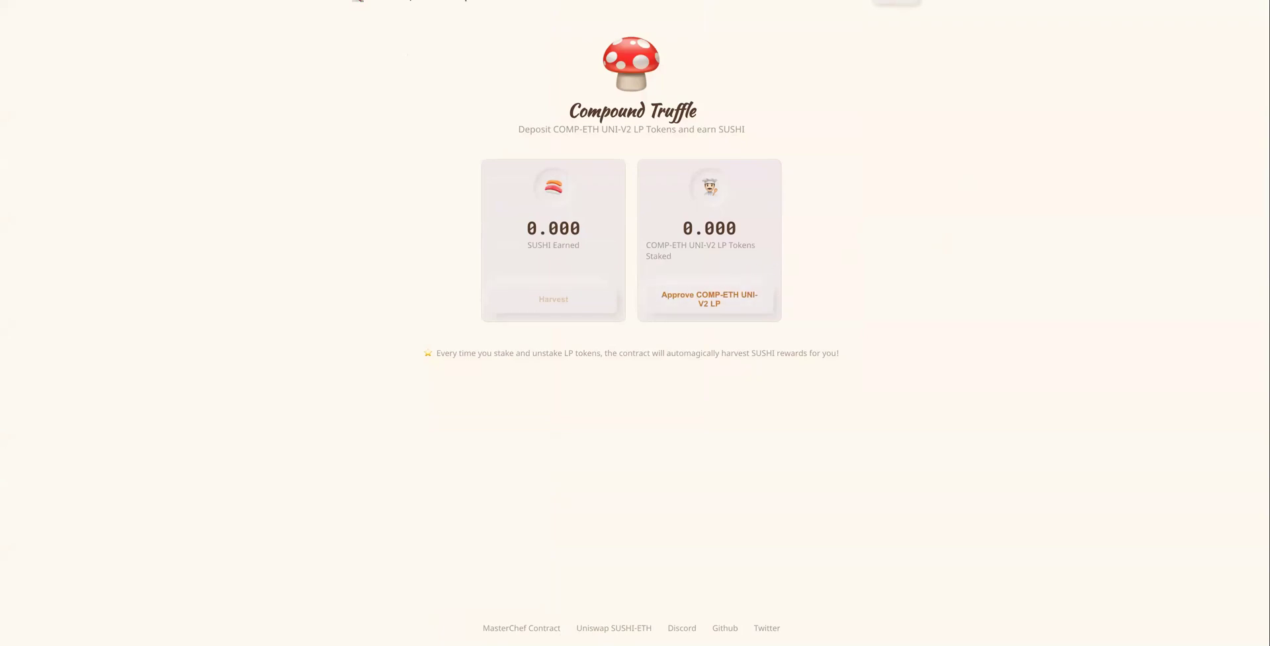
left_click(632, 389)
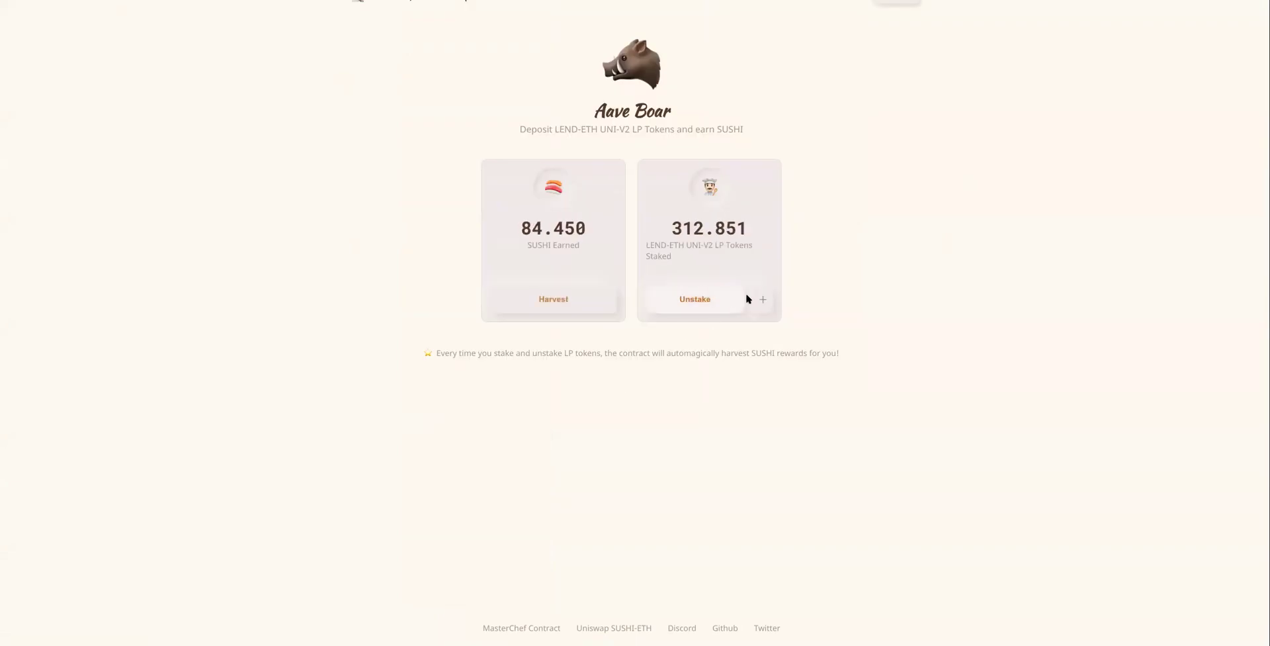
Open the Aave Boar deposit form for more LEND-ETH UNI-V2 LP tokens
left_click(761, 300)
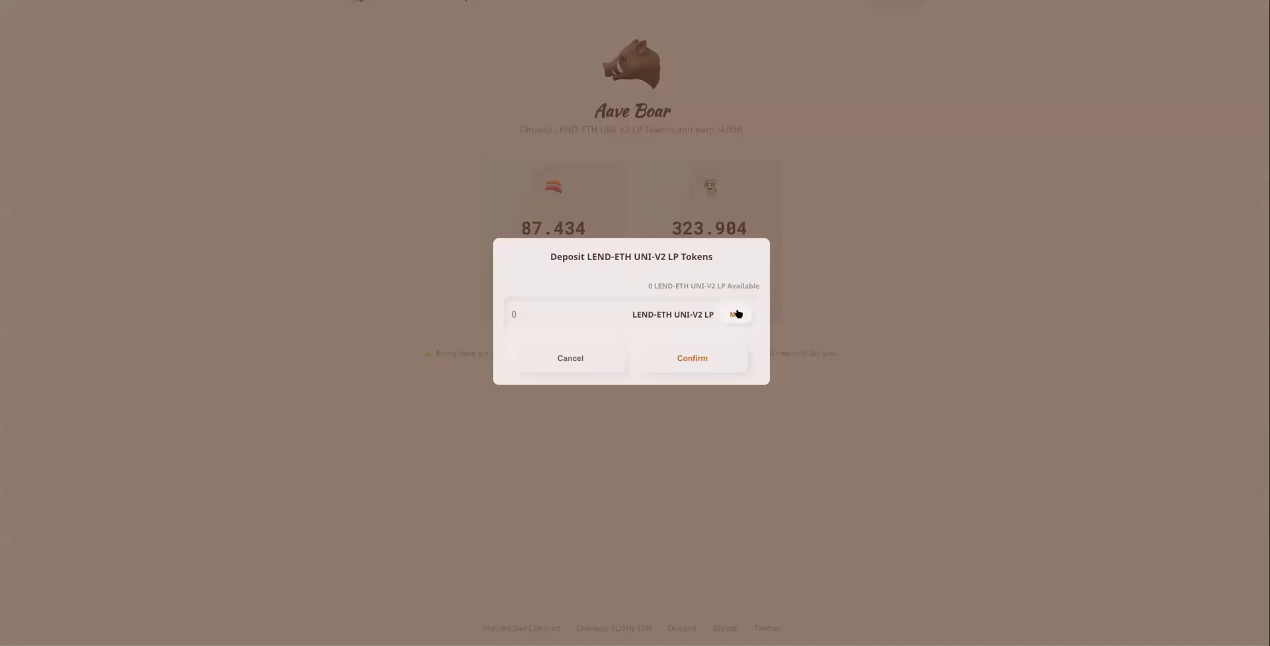